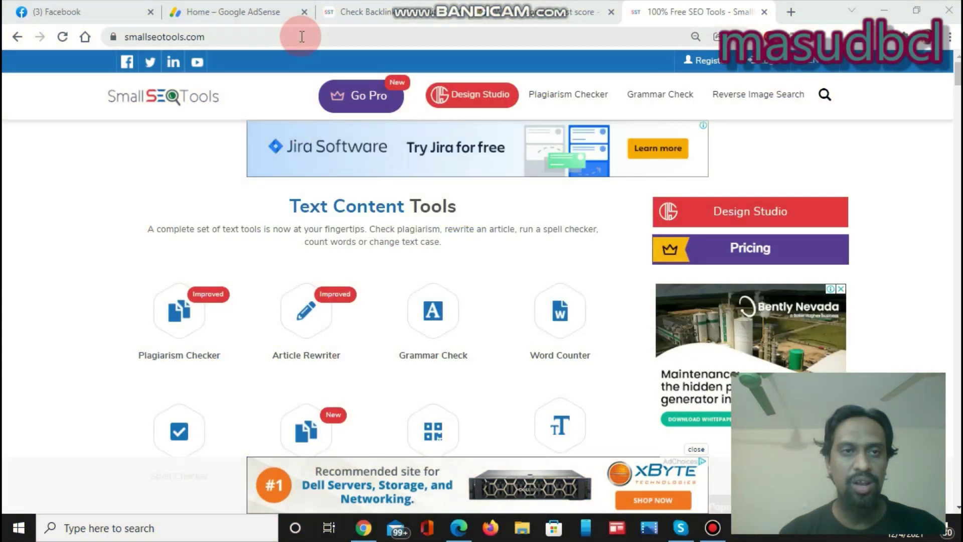
Go to smallseotools.com to load the home page of free text content tools
{"action": "left_click", "coordinate": [302, 37]}
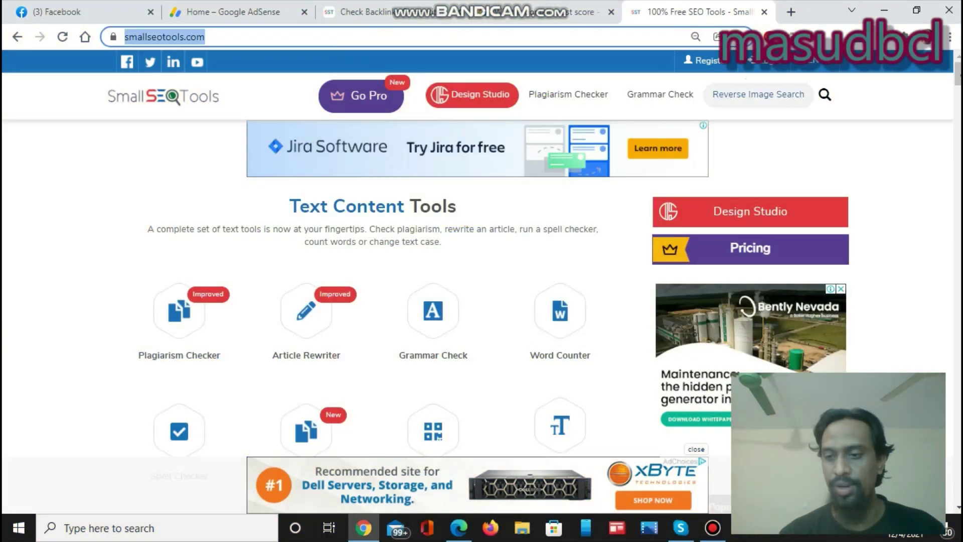
Scroll down to the BackLink Tools section and choose Backlinks Competitors
{"action": "left_click", "coordinate": [957, 107]}
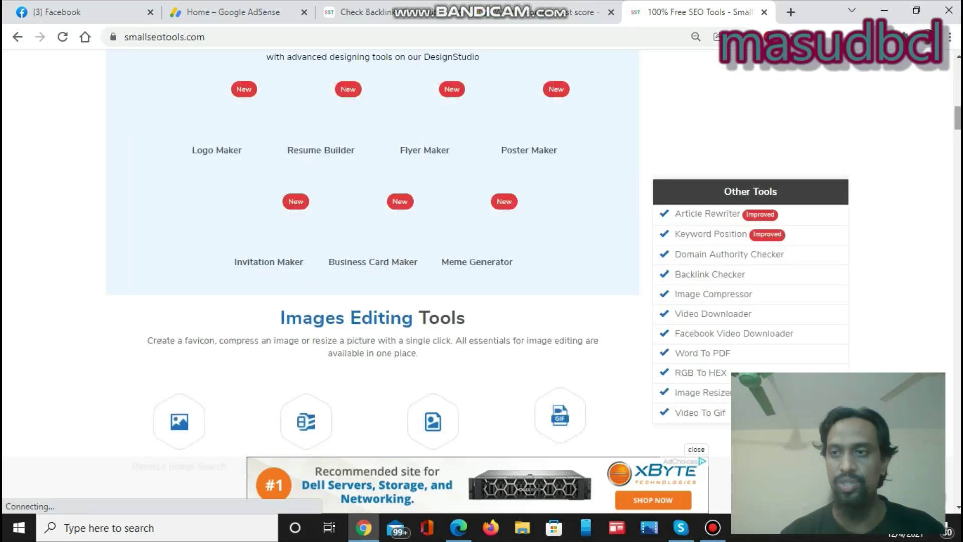
{"action": "scroll", "coordinate": [373, 251], "scroll_direction": "down", "scroll_amount": 15}
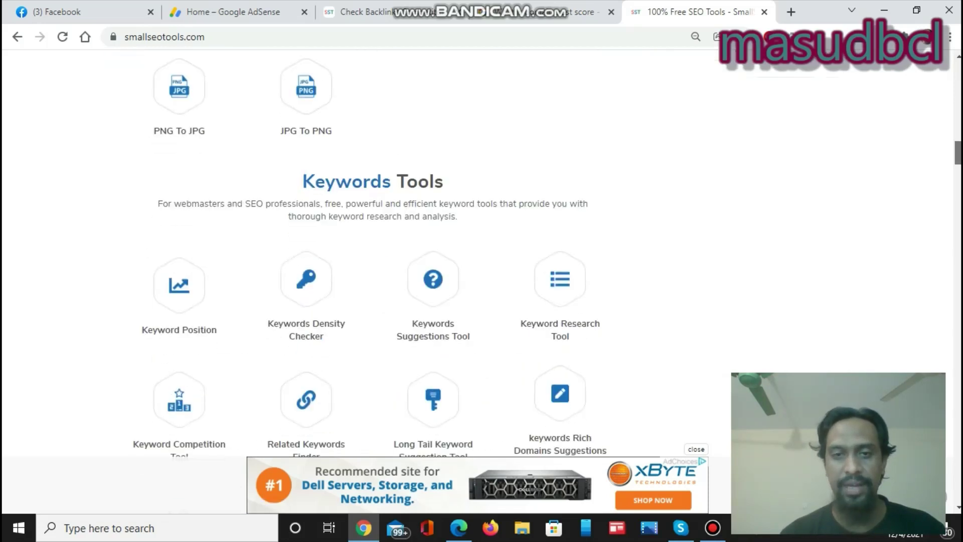
{"action": "scroll", "coordinate": [322, 194], "scroll_direction": "up", "scroll_amount": 3}
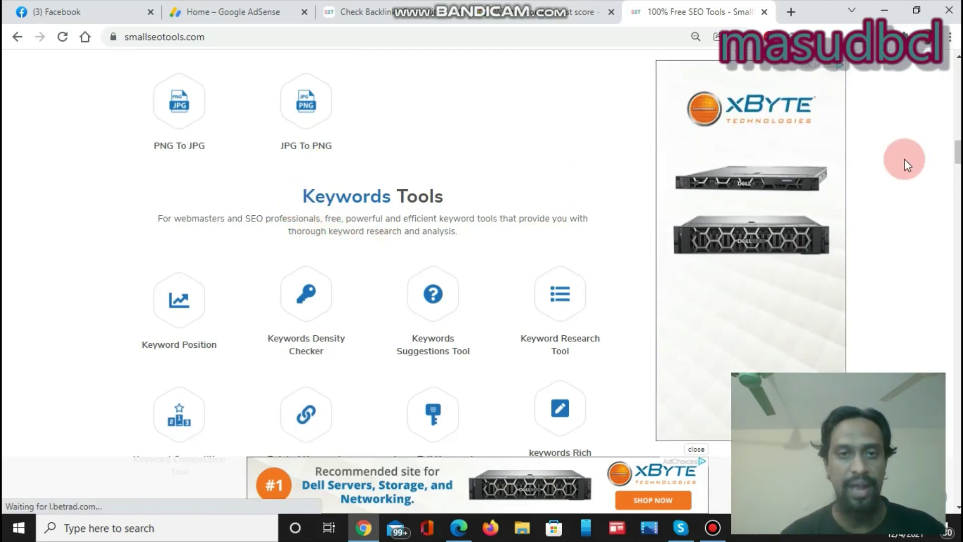
{"action": "scroll", "coordinate": [853, 150], "scroll_direction": "down", "scroll_amount": 10}
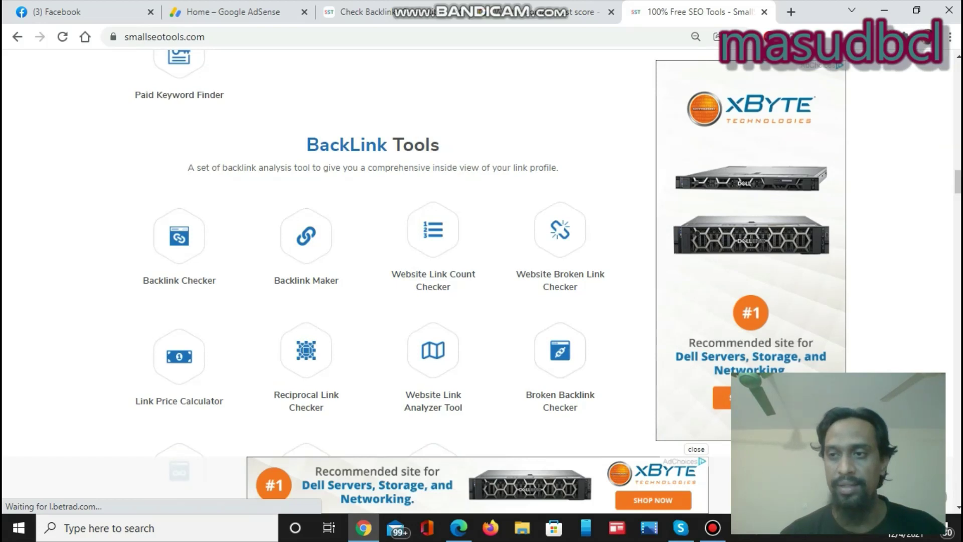
{"action": "scroll", "coordinate": [958, 172], "scroll_direction": "down", "scroll_amount": 6}
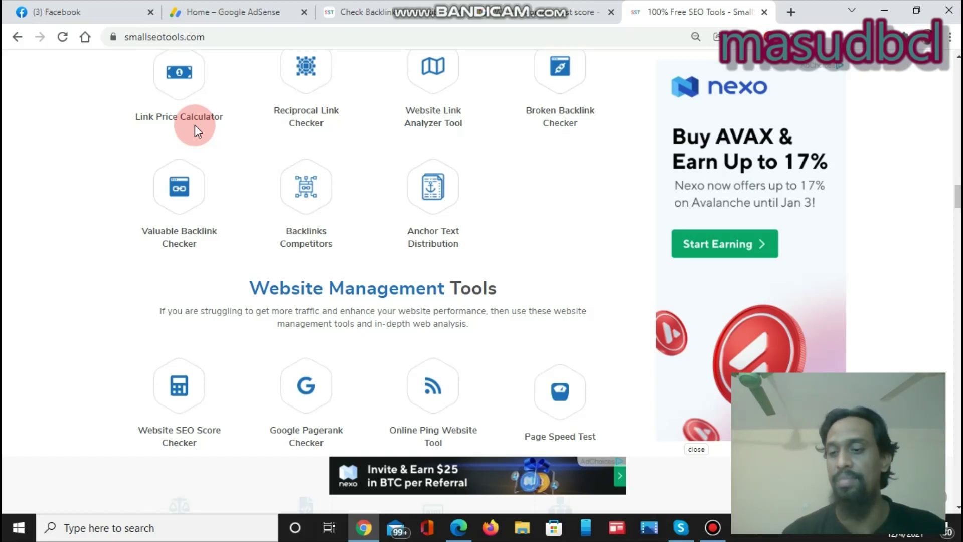
{"action": "left_click", "coordinate": [344, 250]}
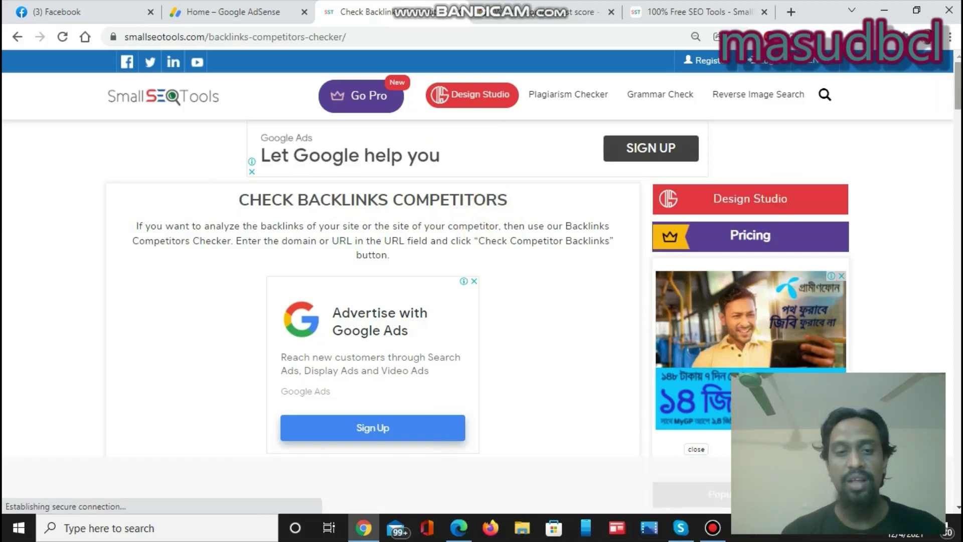
Bring the Backlinks Competitors checker's Enter Domain field into view and select it
{"action": "scroll", "coordinate": [482, 250], "scroll_direction": "down", "scroll_amount": 3}
{"action": "scroll", "coordinate": [374, 251], "scroll_direction": "down", "scroll_amount": 10}
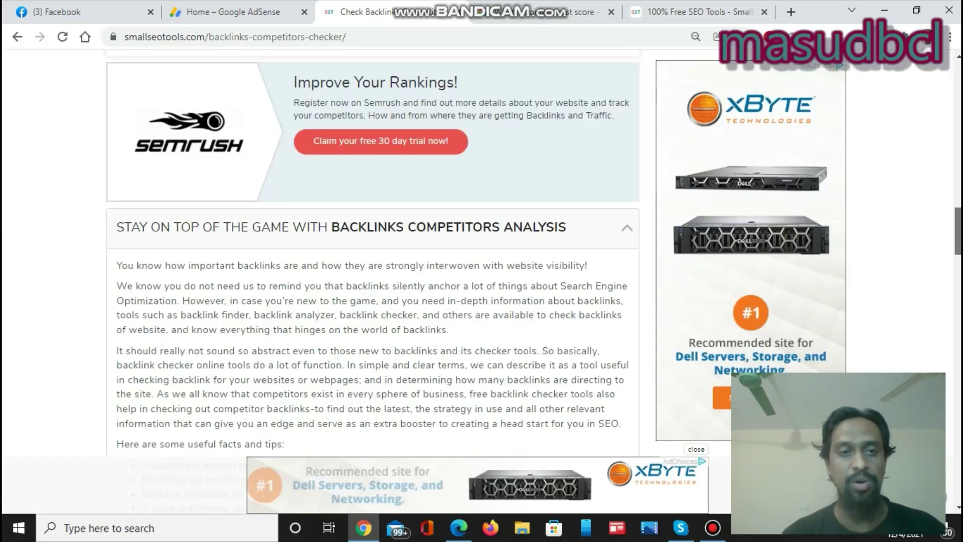
{"action": "scroll", "coordinate": [374, 251], "scroll_direction": "down", "scroll_amount": 5}
{"action": "scroll", "coordinate": [374, 251], "scroll_direction": "down", "scroll_amount": 15}
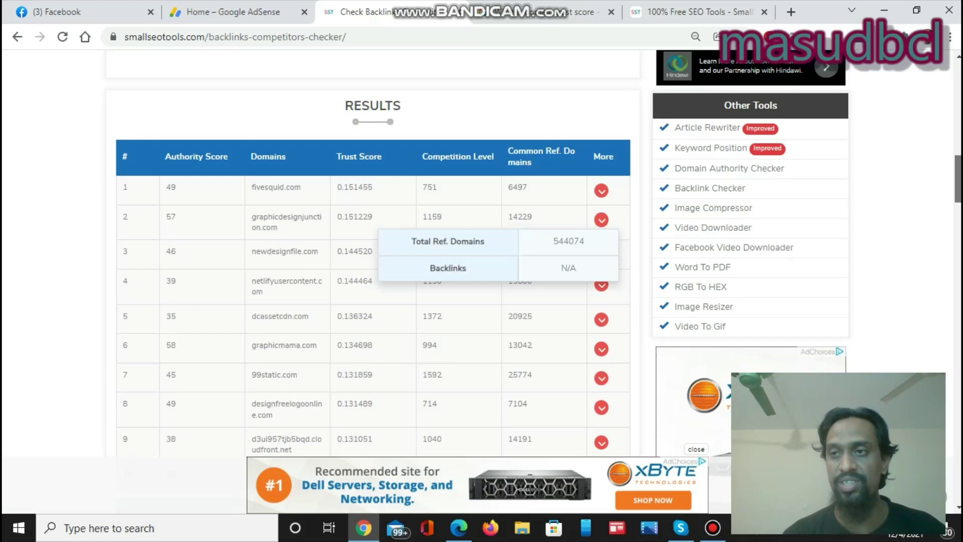
{"action": "scroll", "coordinate": [374, 250], "scroll_direction": "up", "scroll_amount": 20}
{"action": "scroll", "coordinate": [426, 281], "scroll_direction": "up", "scroll_amount": 1}
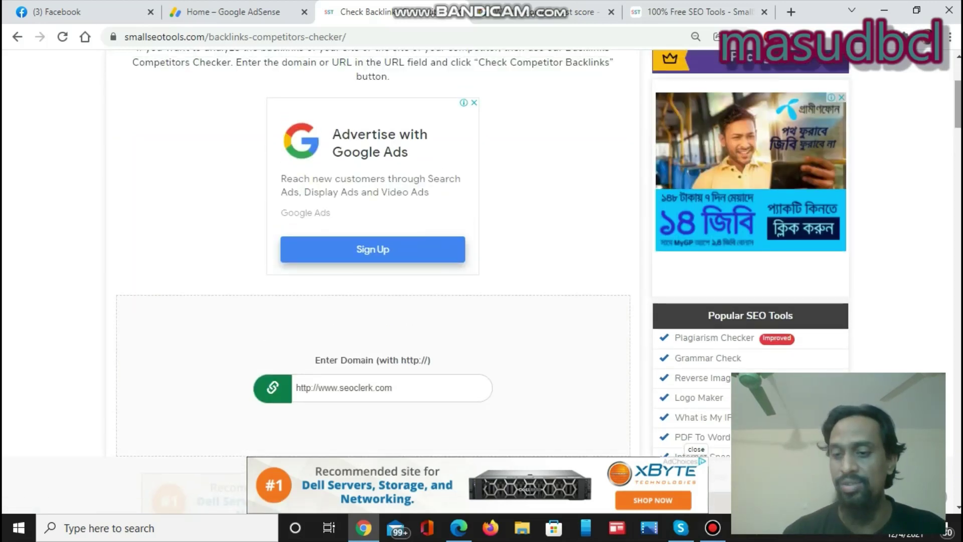
{"action": "left_click", "coordinate": [599, 444]}
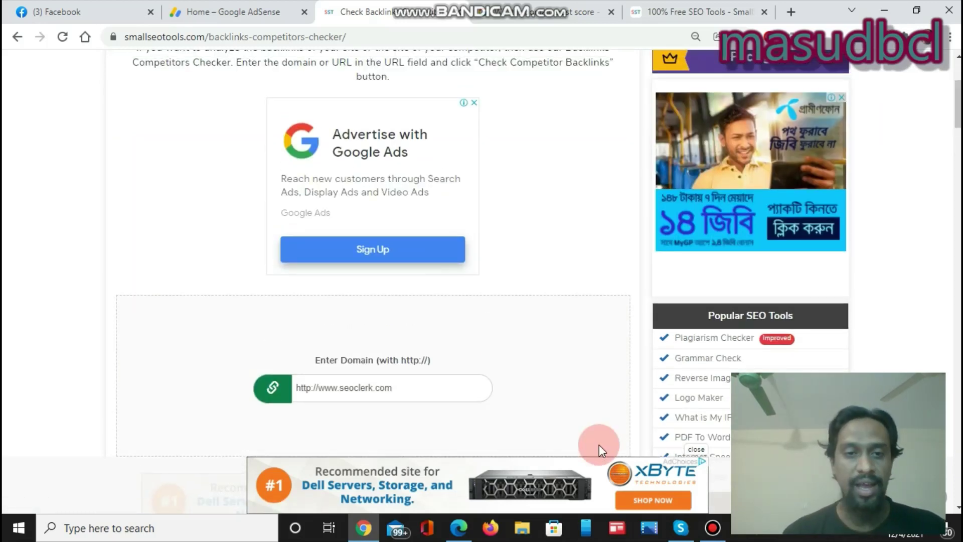
{"action": "left_click", "coordinate": [429, 387]}
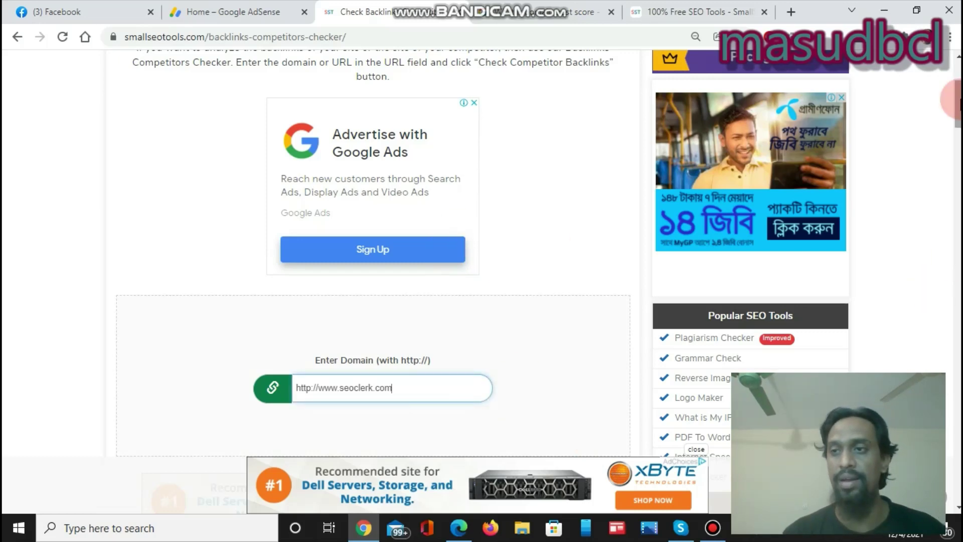
{"action": "scroll", "coordinate": [929, 288], "scroll_direction": "down", "scroll_amount": 5}
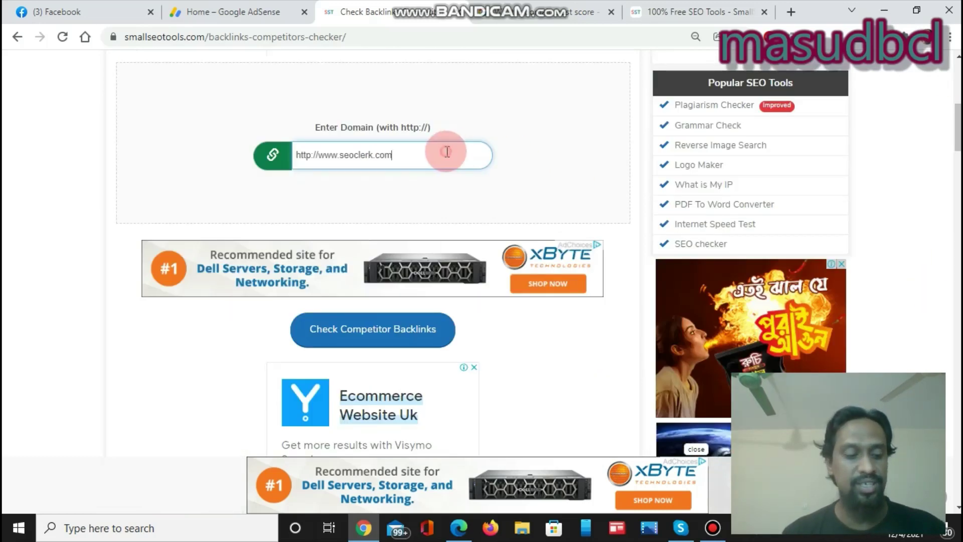
{"action": "type", "text": "htt"}
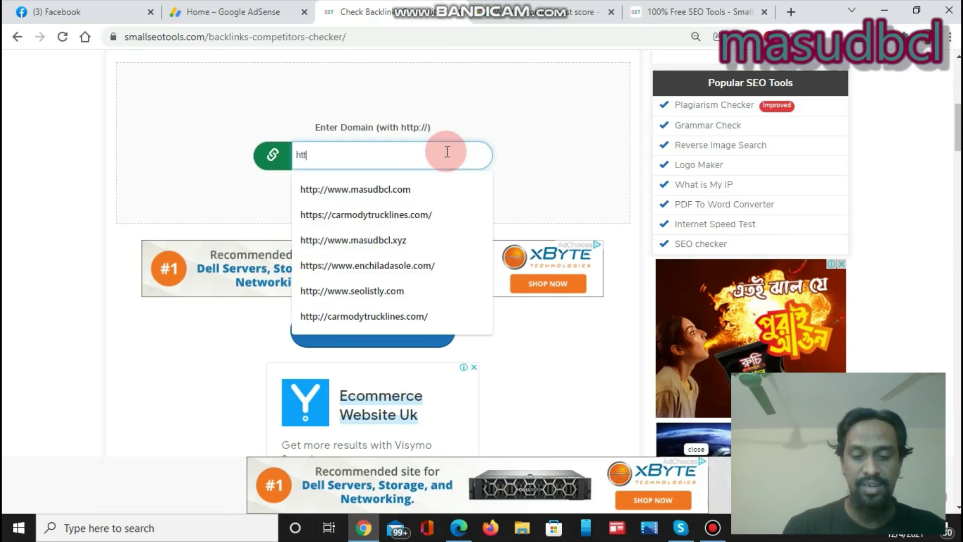
{"action": "type", "text": "p://www"}
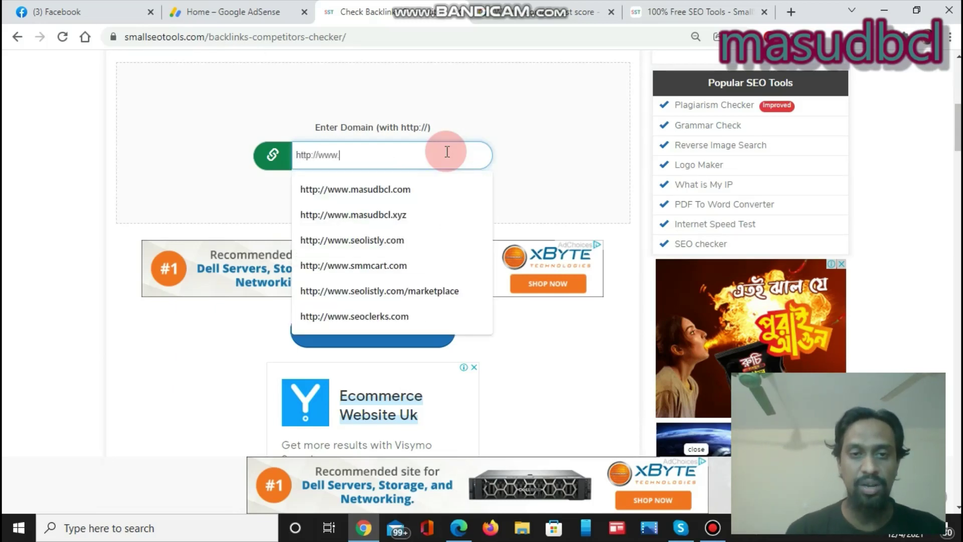
{"action": "left_click", "coordinate": [405, 215]}
{"action": "left_click", "coordinate": [405, 154]}
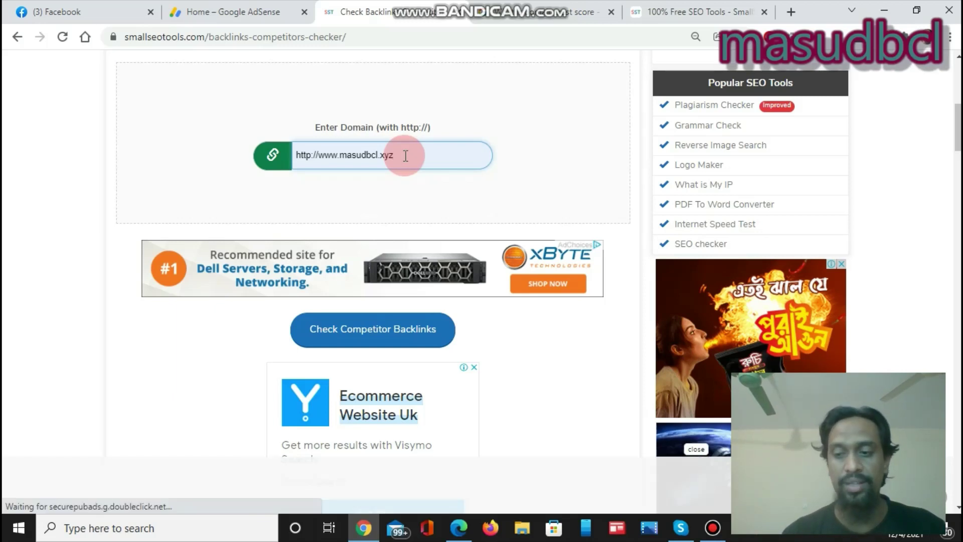
{"action": "left_click", "coordinate": [375, 333]}
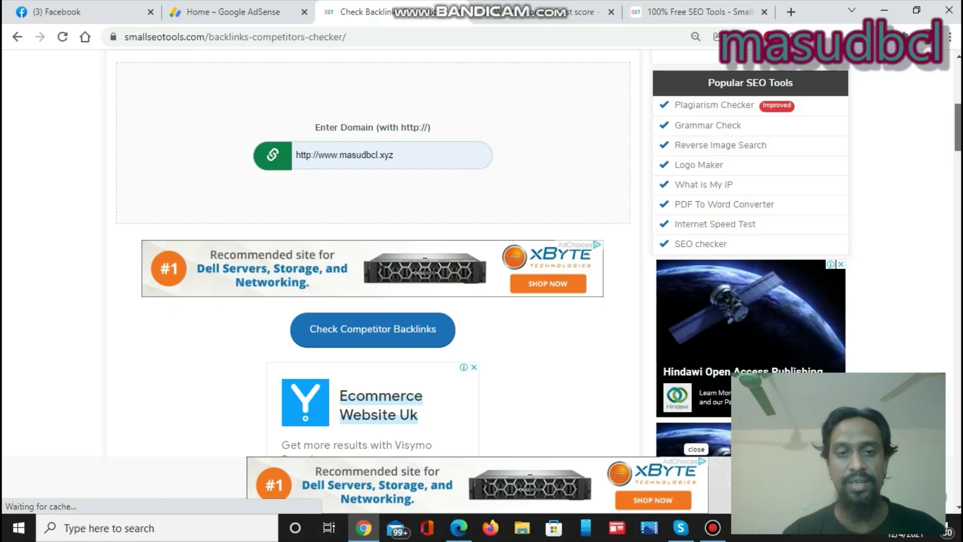
{"action": "scroll", "coordinate": [374, 251], "scroll_direction": "down", "scroll_amount": 7}
{"action": "scroll", "coordinate": [374, 251], "scroll_direction": "up", "scroll_amount": 7}
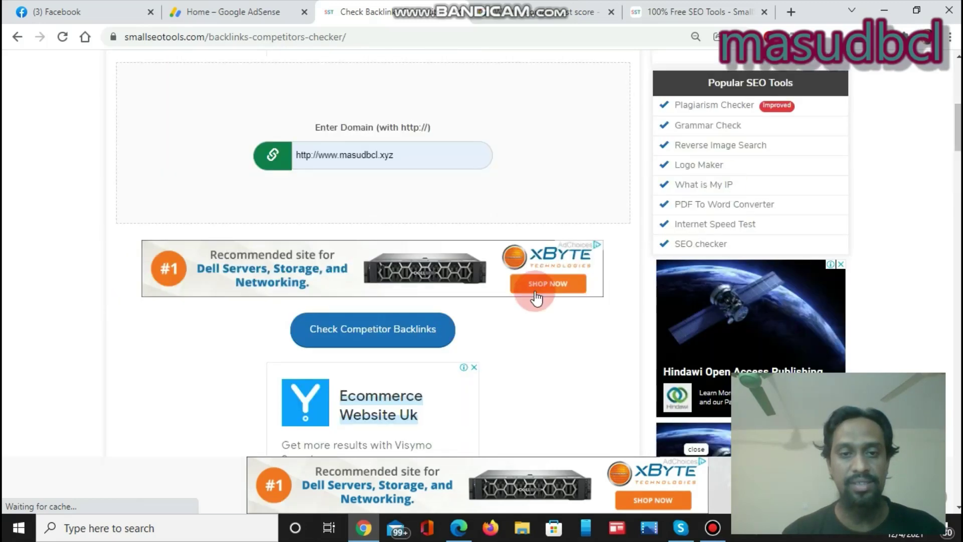
{"action": "left_click", "coordinate": [391, 332]}
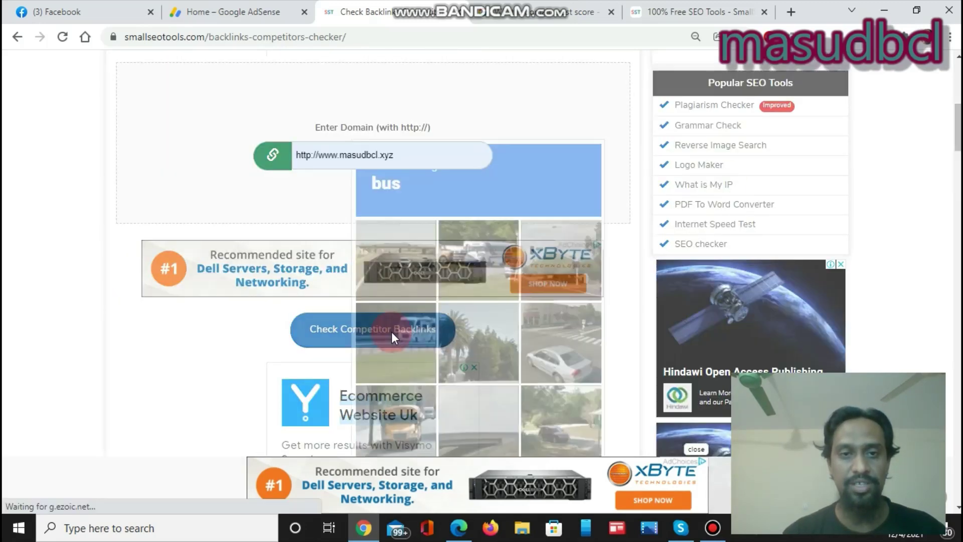
Solve the image CAPTCHA by selecting the matching tiles and verifying
{"action": "left_click", "coordinate": [959, 151]}
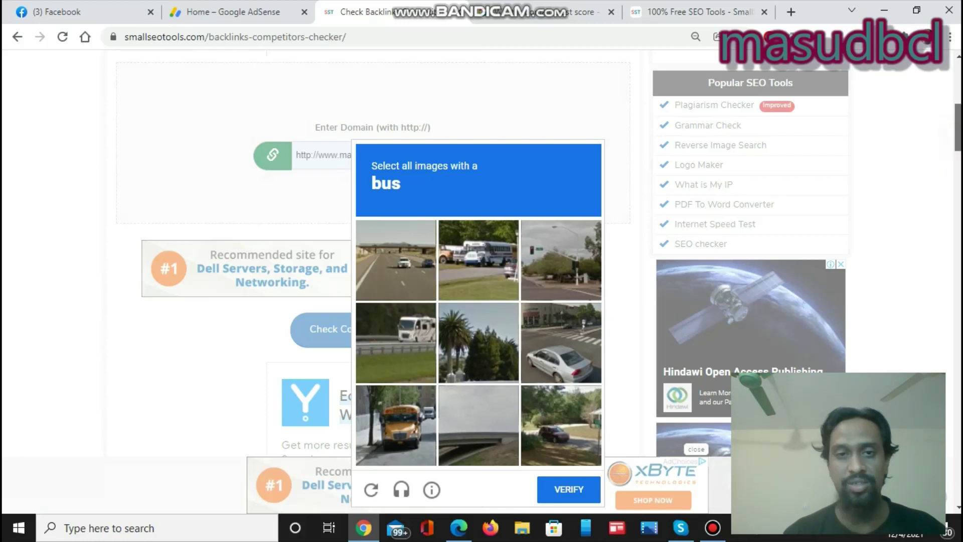
{"action": "scroll", "coordinate": [700, 160], "scroll_direction": "down", "scroll_amount": 3}
{"action": "left_click", "coordinate": [393, 125]}
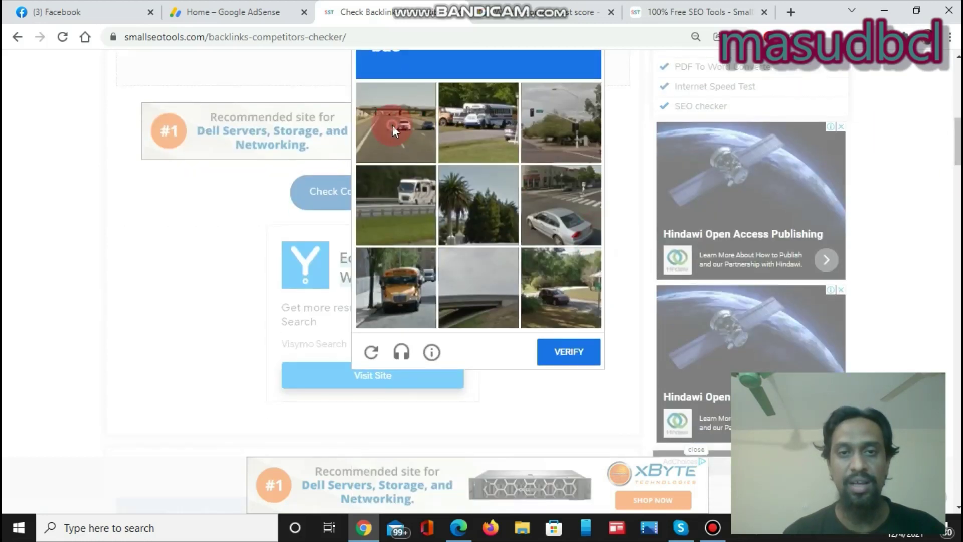
{"action": "left_click", "coordinate": [474, 122]}
{"action": "left_click", "coordinate": [400, 203]}
{"action": "left_click", "coordinate": [567, 351]}
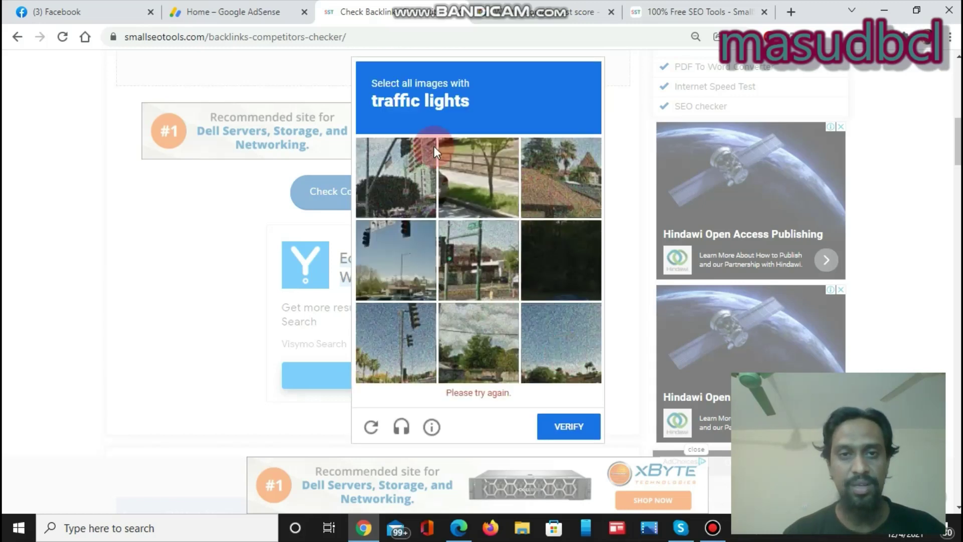
Reload the checker and read the 'No data found against your given URL' result
{"action": "mouse_move", "coordinate": [483, 4]}
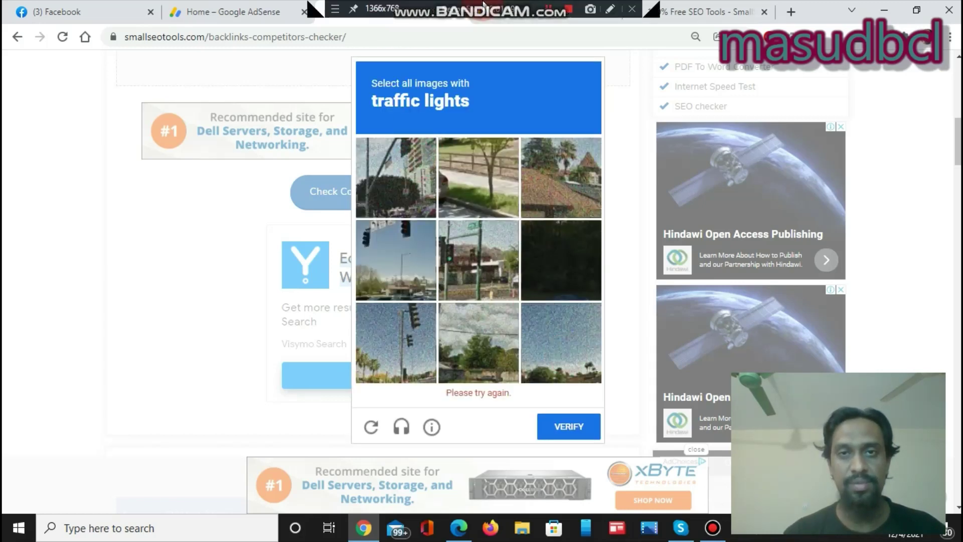
{"action": "left_click", "coordinate": [544, 7]}
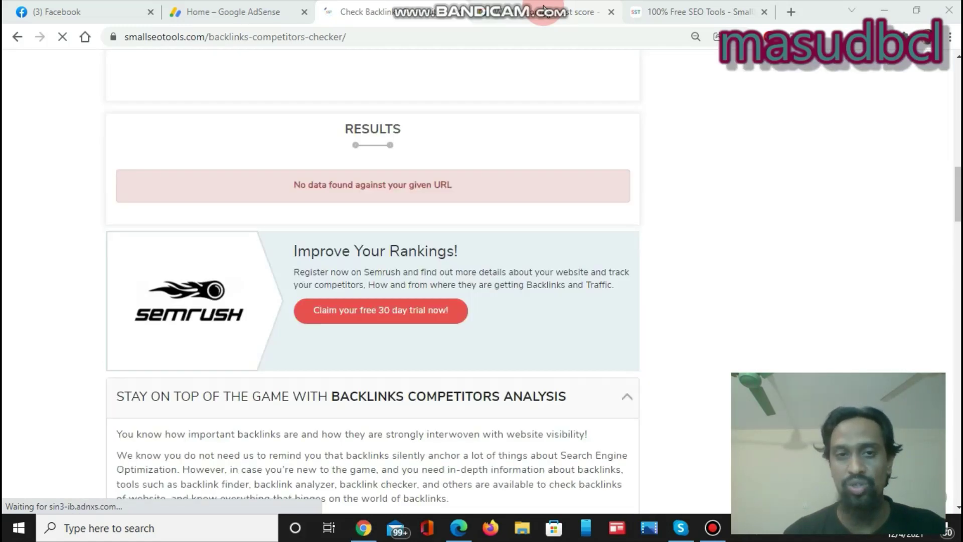
{"action": "left_click_drag", "start_coordinate": [297, 184], "coordinate": [454, 185]}
{"action": "left_click_drag", "start_coordinate": [959, 201], "coordinate": [958, 173]}
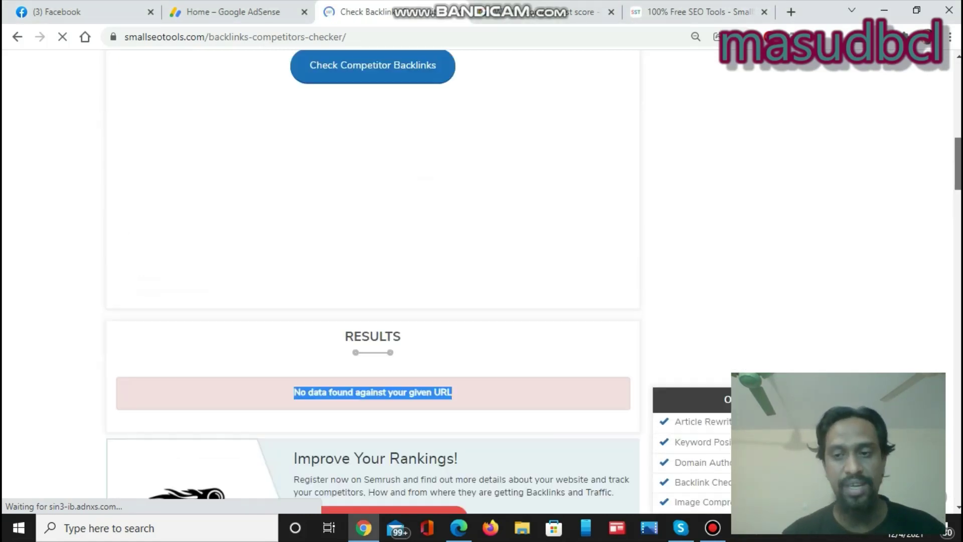
{"action": "scroll", "coordinate": [373, 281], "scroll_direction": "up", "scroll_amount": 3}
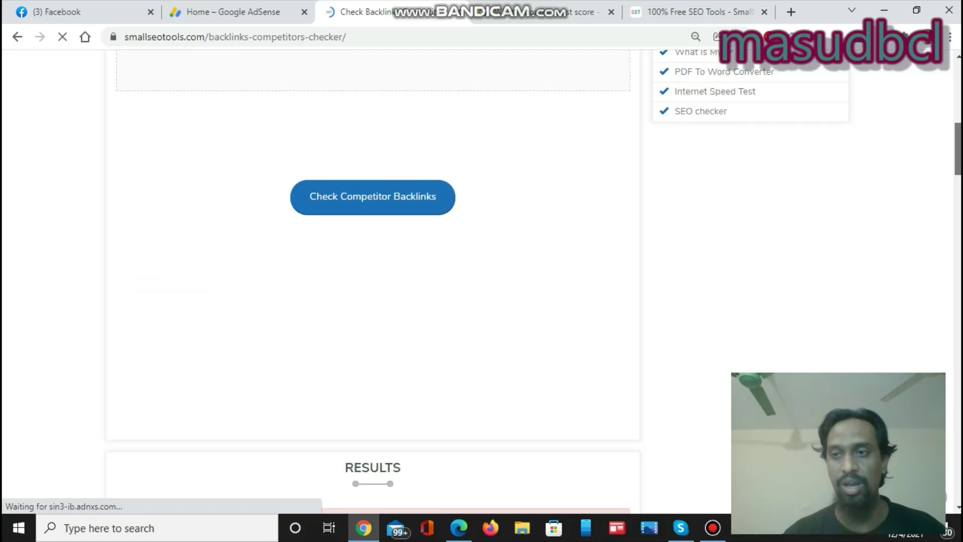
{"action": "left_click", "coordinate": [439, 289]}
{"action": "scroll", "coordinate": [440, 288], "scroll_direction": "up", "scroll_amount": 5}
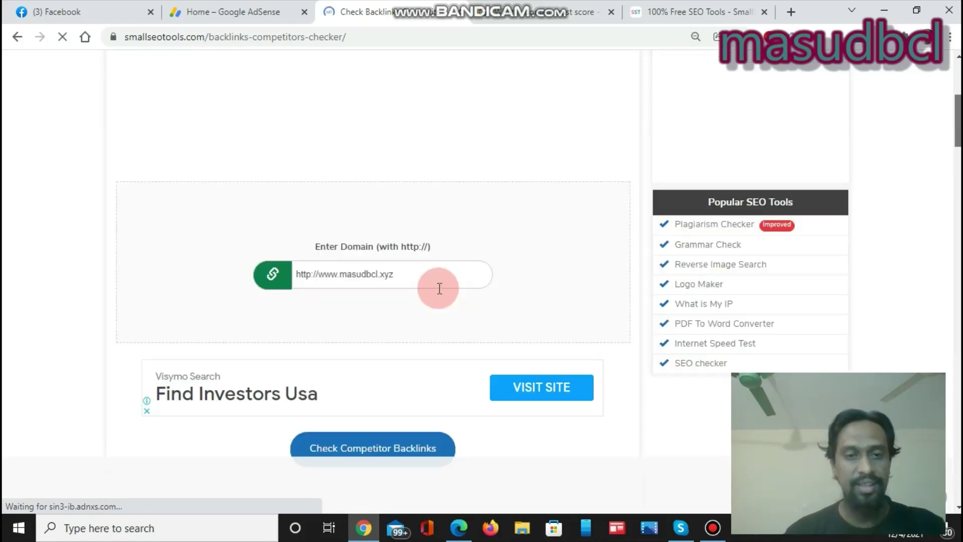
{"action": "key", "text": "shift+Left"}
{"action": "key", "text": "shift+Left"}
{"action": "key", "text": "shift+Left"}
{"action": "key", "text": "shift+Left"}
{"action": "key", "text": "shift+Left"}
{"action": "key", "text": "shift+Left"}
{"action": "key", "text": "shift+Left"}
{"action": "key", "text": "shift+Left"}
{"action": "key", "text": "shift+Left"}
{"action": "key", "text": "shift+Left"}
{"action": "key", "text": "shift+Left"}
{"action": "key", "text": "shift+Left"}
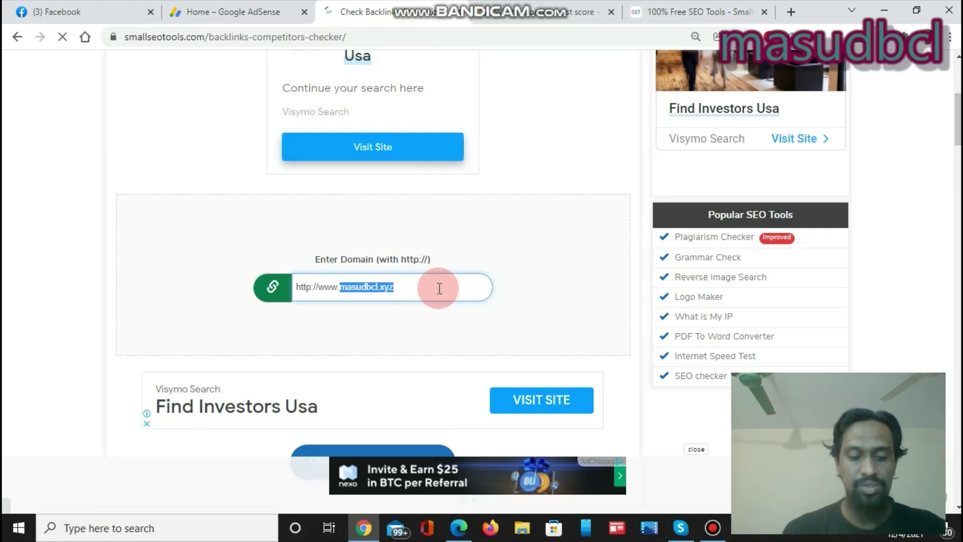
{"action": "type", "text": "seoclerks.com"}
{"action": "key", "text": "Escape"}
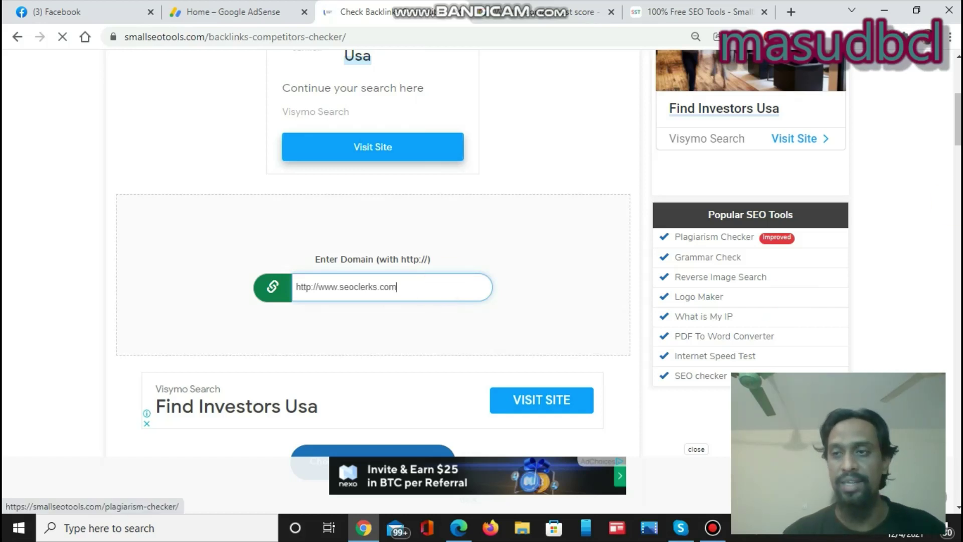
{"action": "scroll", "coordinate": [541, 316], "scroll_direction": "down", "scroll_amount": 3}
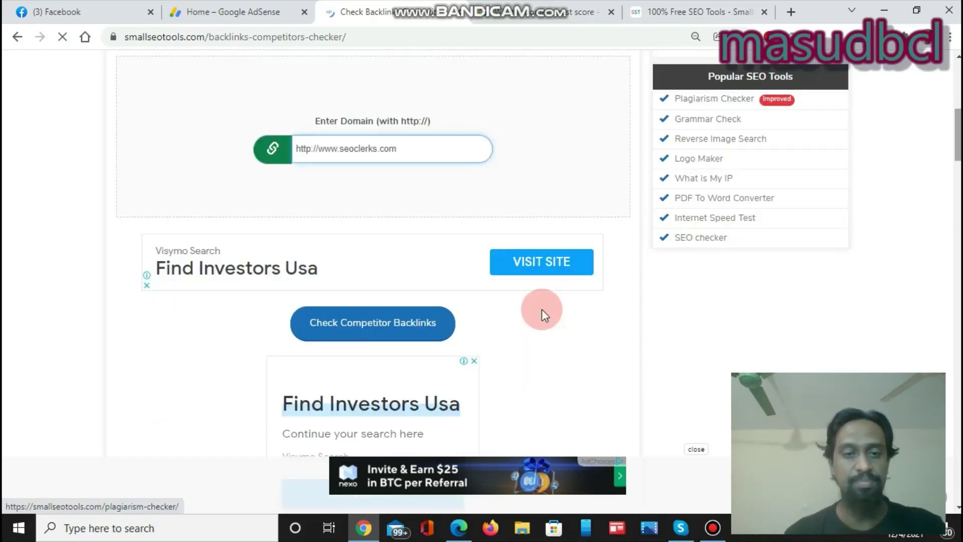
{"action": "left_click", "coordinate": [384, 321]}
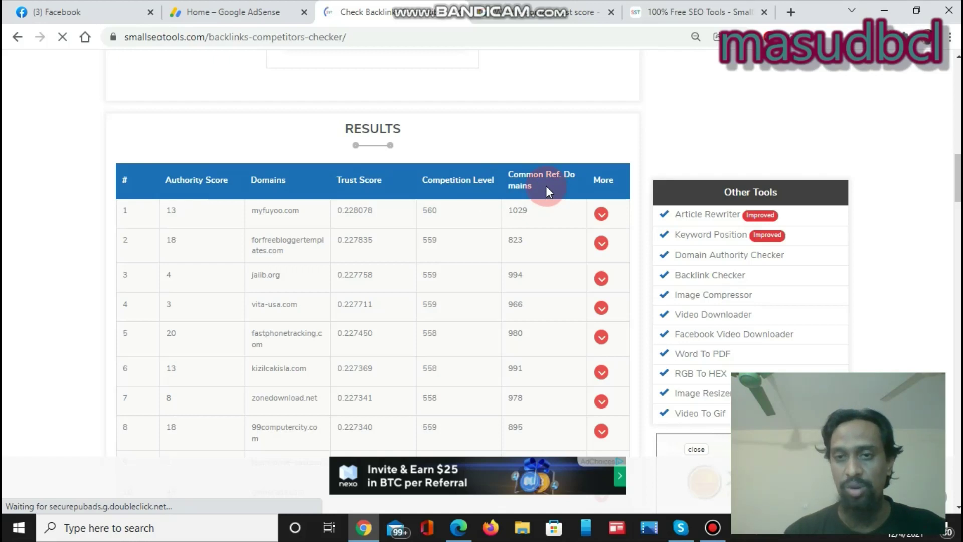
{"action": "left_click", "coordinate": [601, 214]}
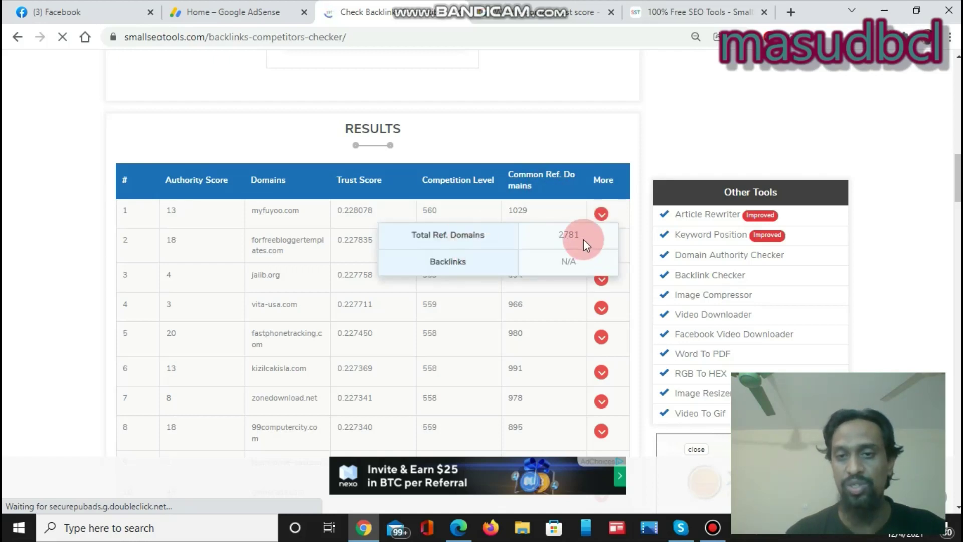
{"action": "left_click", "coordinate": [571, 262]}
{"action": "left_click", "coordinate": [79, 287]}
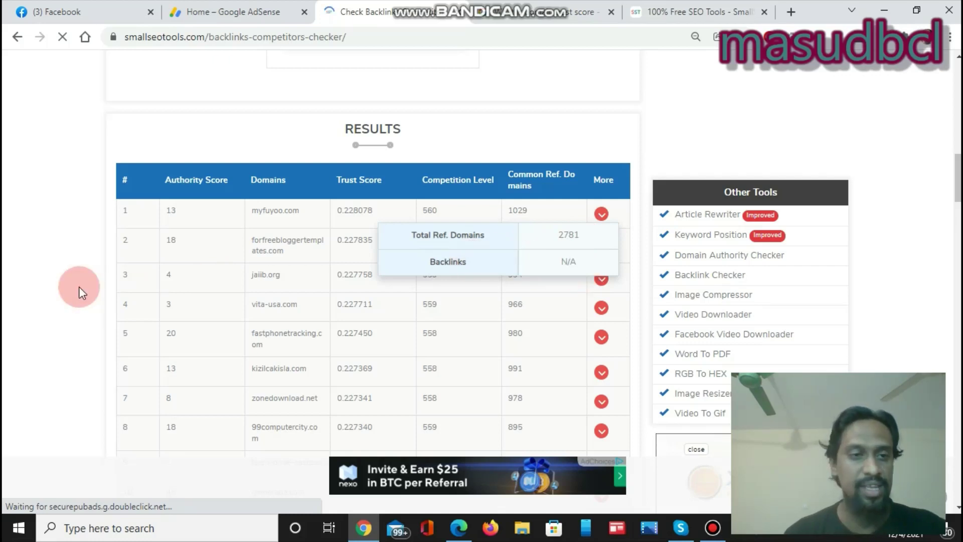
{"action": "left_click", "coordinate": [202, 189]}
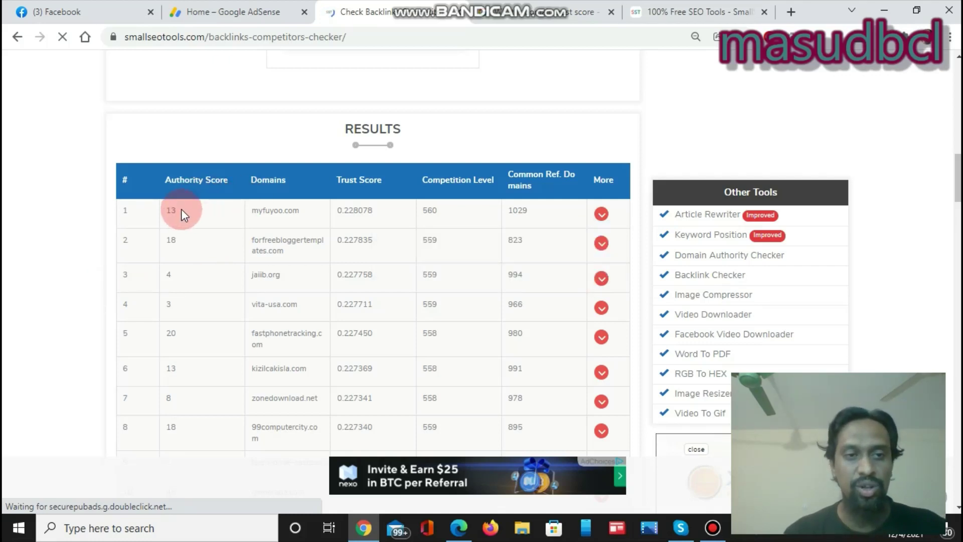
{"action": "left_click", "coordinate": [271, 170]}
{"action": "left_click", "coordinate": [277, 216]}
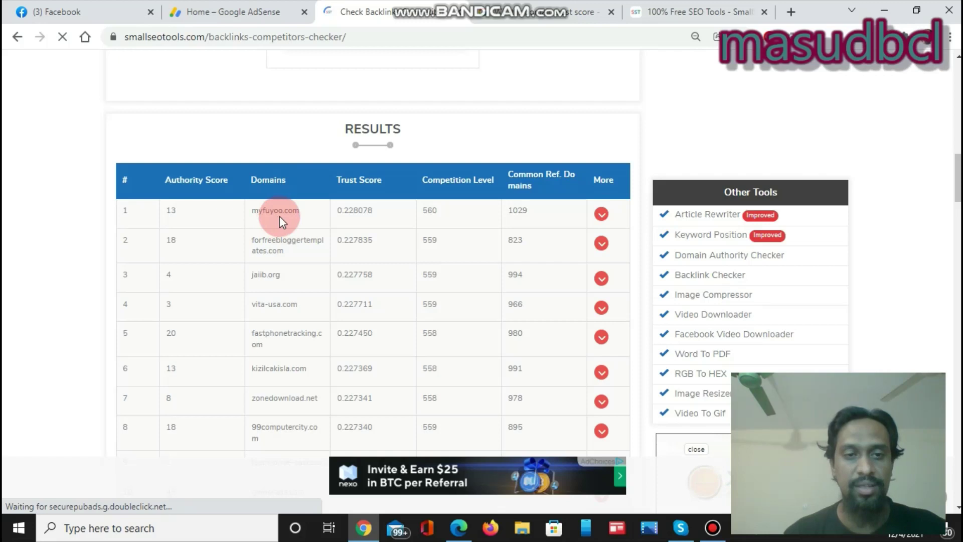
{"action": "left_click", "coordinate": [351, 215]}
{"action": "left_click", "coordinate": [429, 210]}
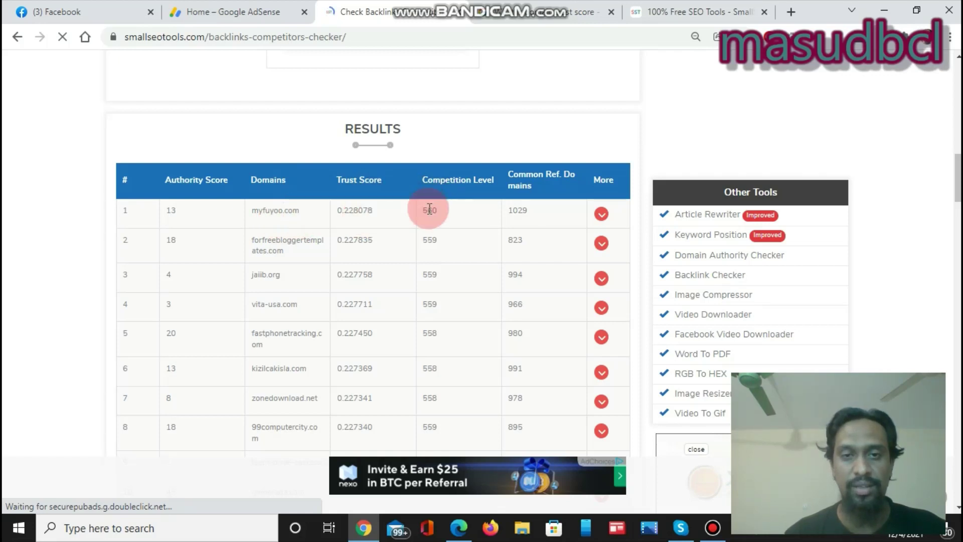
{"action": "left_click", "coordinate": [608, 284]}
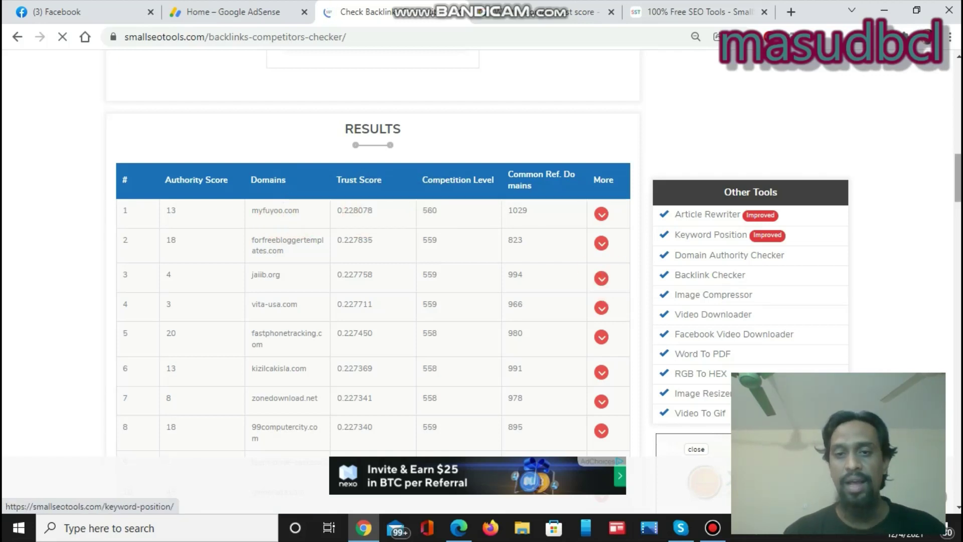
{"action": "scroll", "coordinate": [468, 212], "scroll_direction": "down", "scroll_amount": 3}
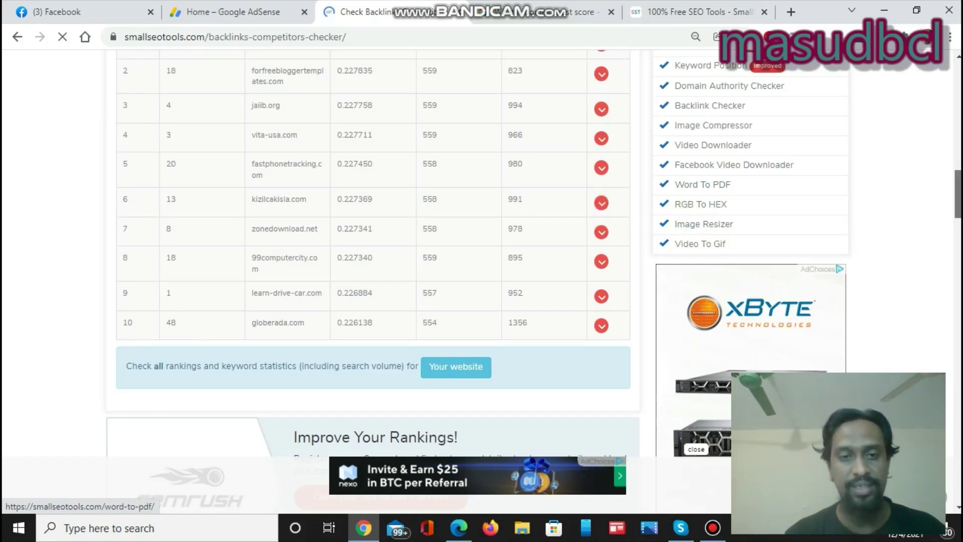
{"action": "scroll", "coordinate": [702, 185], "scroll_direction": "down", "scroll_amount": 4}
{"action": "scroll", "coordinate": [373, 256], "scroll_direction": "down", "scroll_amount": 4}
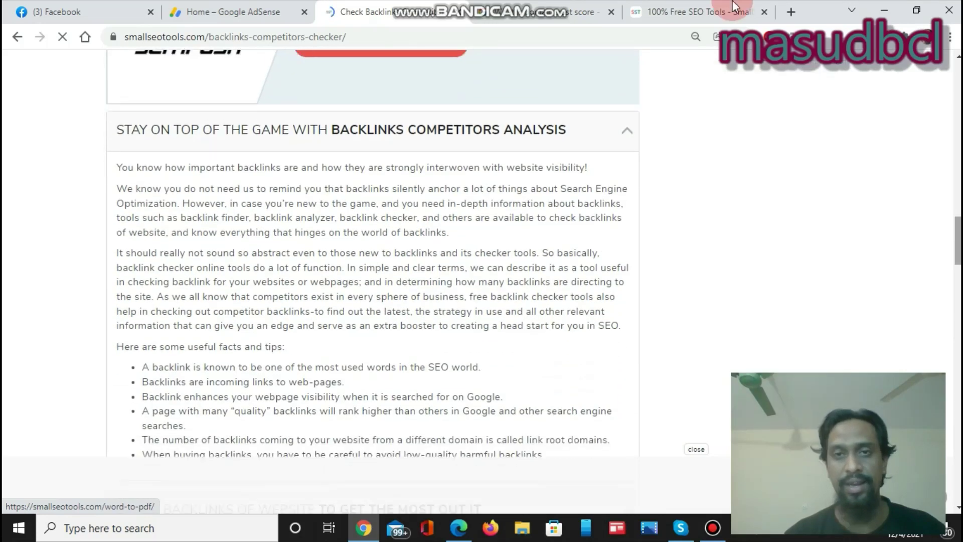
{"action": "mouse_move", "coordinate": [559, 6]}
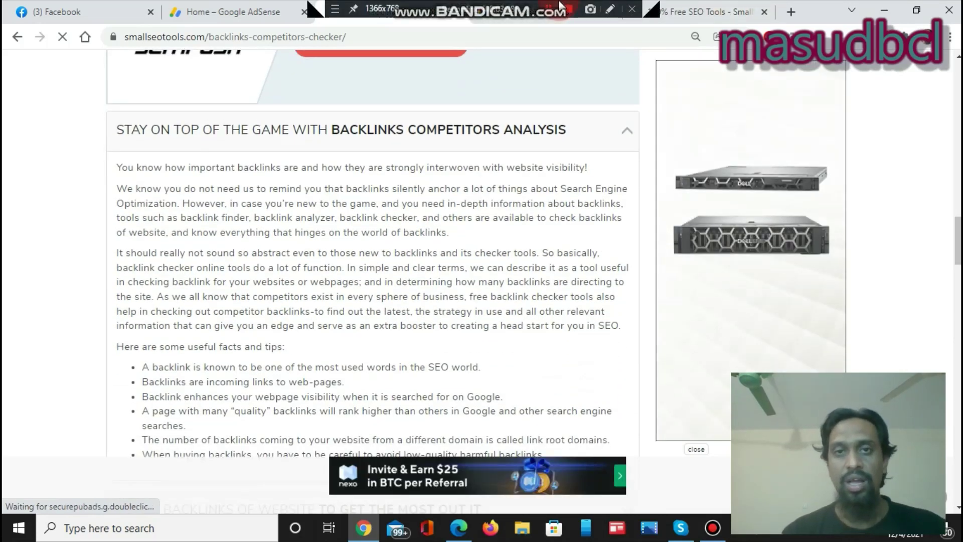